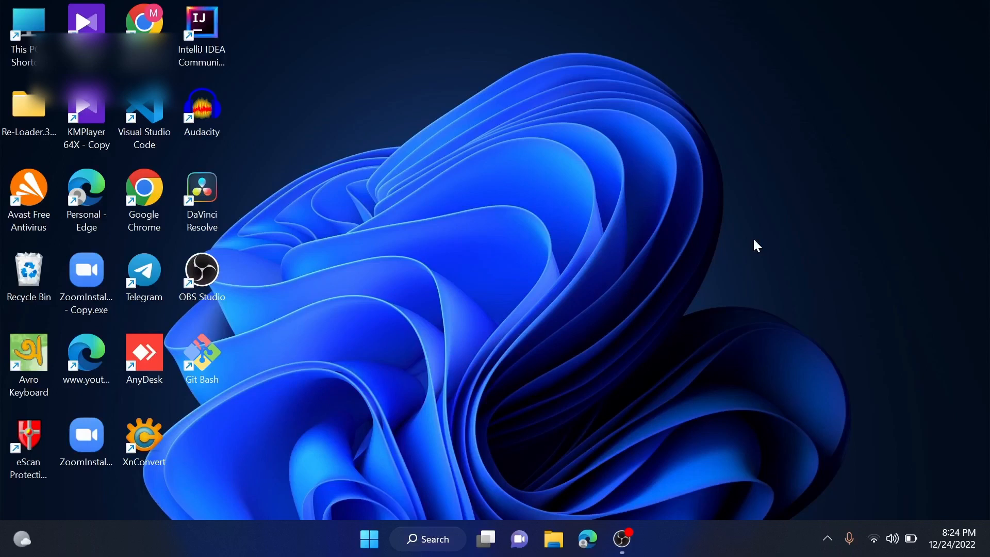
Show the quick link menu of system tools and dismiss it.
{"action": "key", "text": "super+x"}
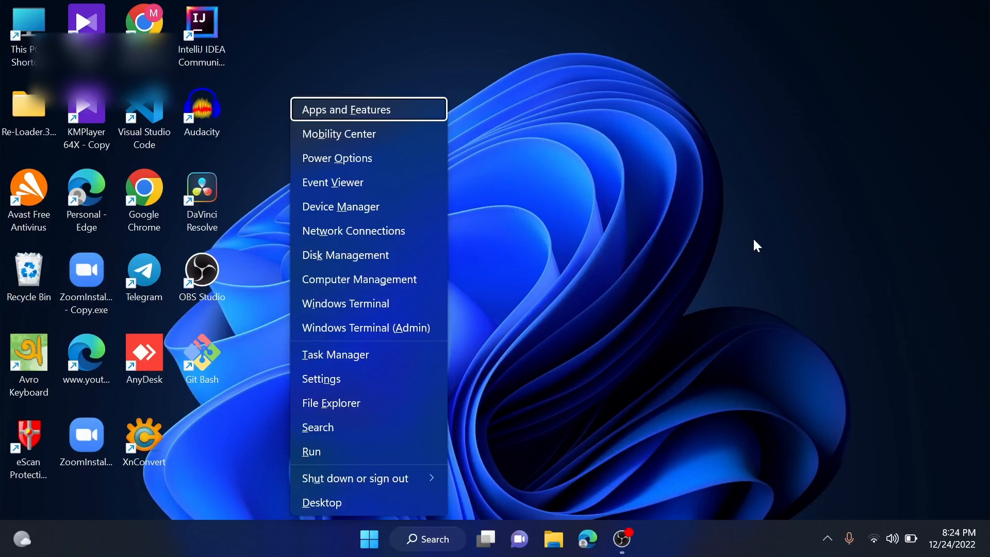
{"action": "key", "text": "Escape"}
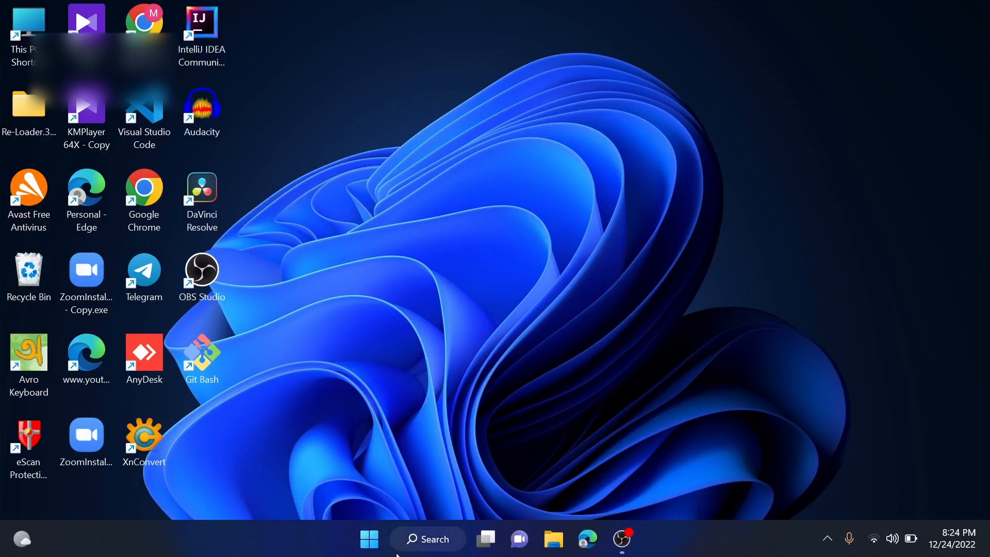
Review the storage usage of the C: drive in the System settings and close Settings.
{"action": "left_click", "coordinate": [424, 545]}
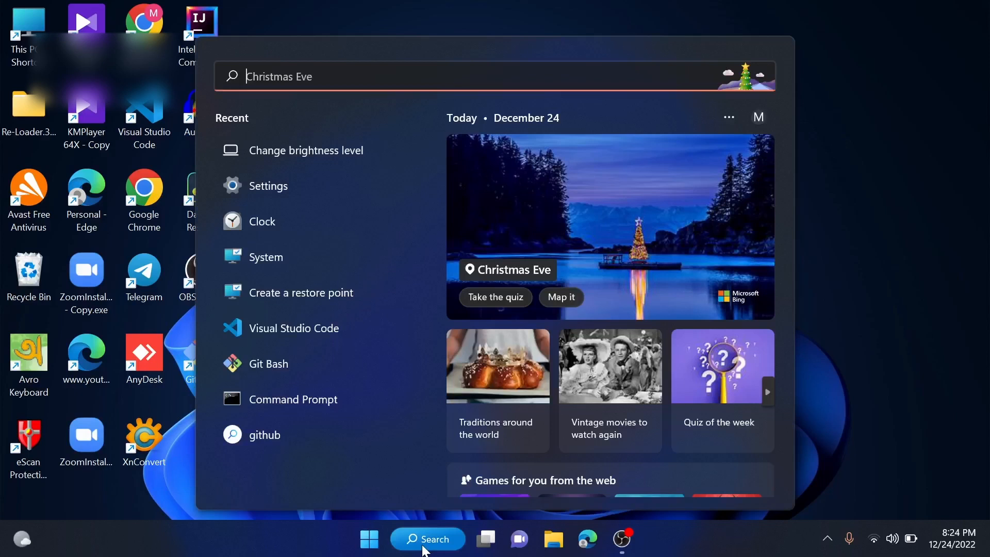
{"action": "left_click", "coordinate": [296, 191]}
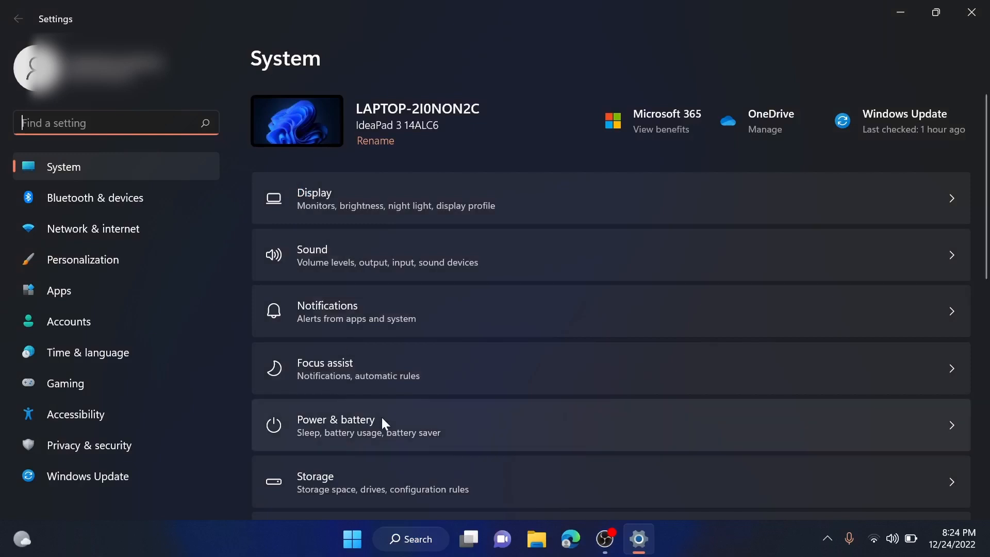
{"action": "scroll", "coordinate": [382, 417], "scroll_direction": "down", "scroll_amount": 2}
{"action": "left_click", "coordinate": [398, 414]}
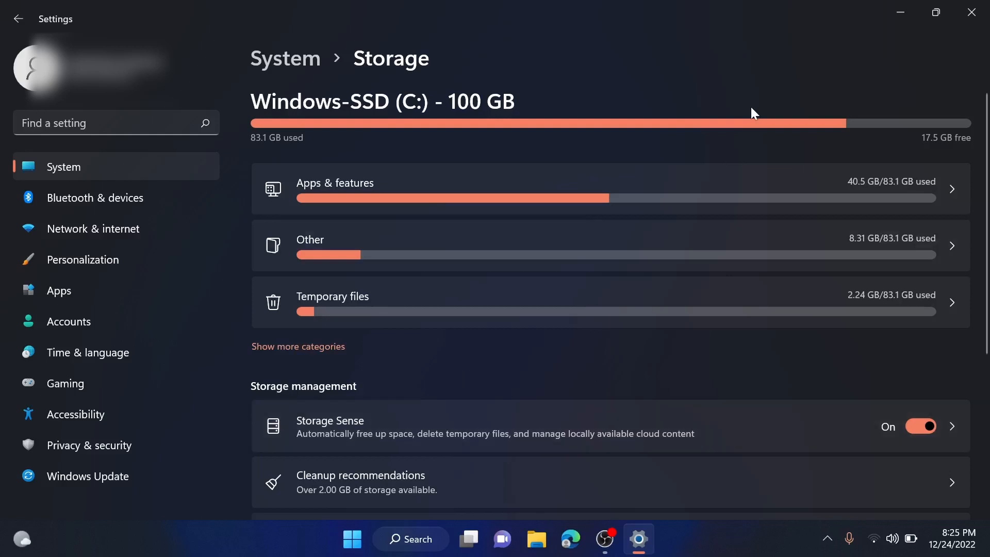
{"action": "left_click", "coordinate": [972, 13]}
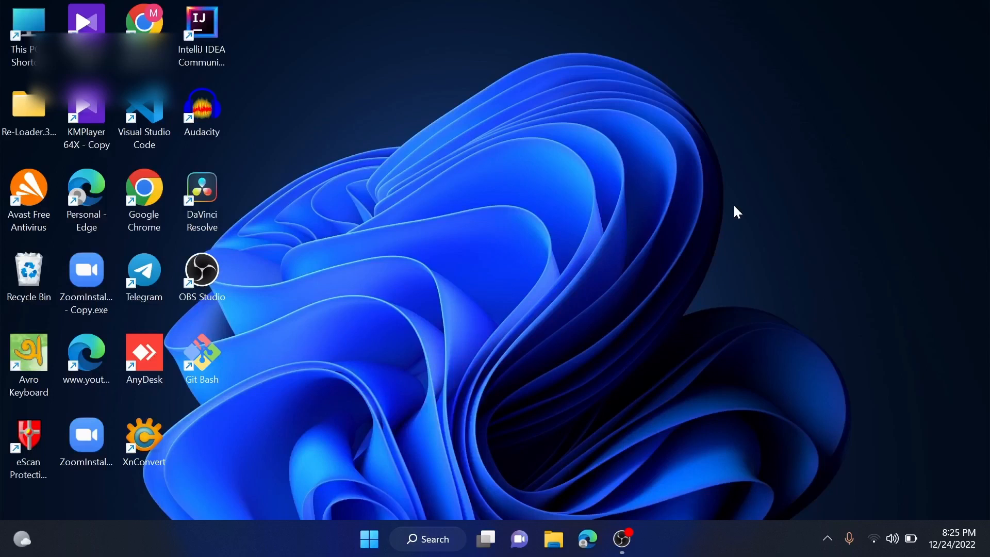
Show the Windows search pane three times, dismissing it each time.
{"action": "key", "text": "super+s"}
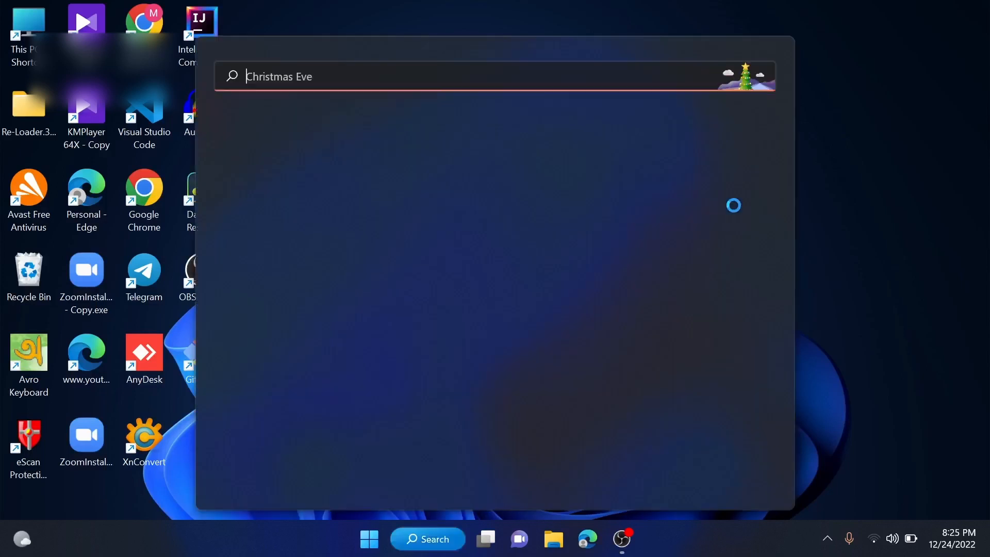
{"action": "left_click", "coordinate": [931, 184]}
{"action": "key", "text": "super+s"}
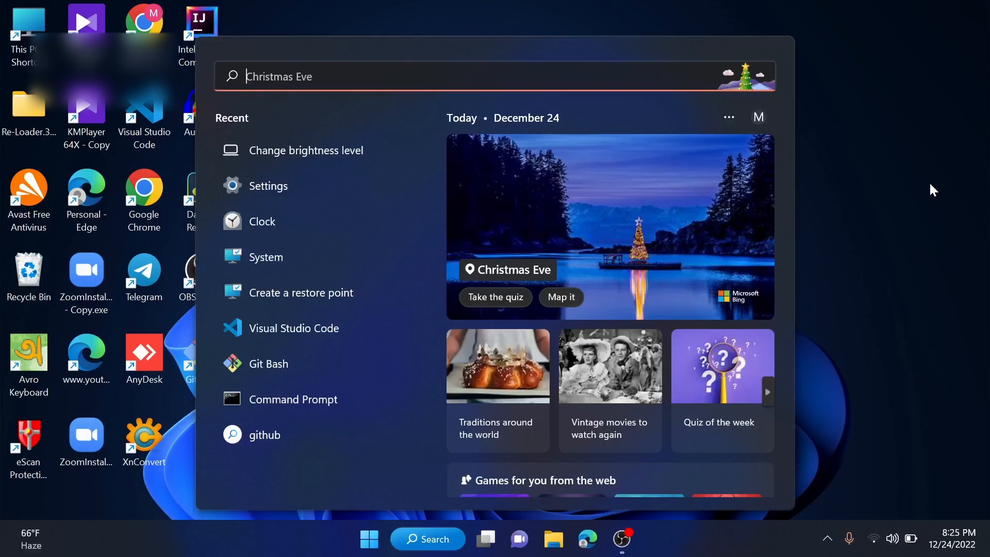
{"action": "left_click", "coordinate": [930, 181]}
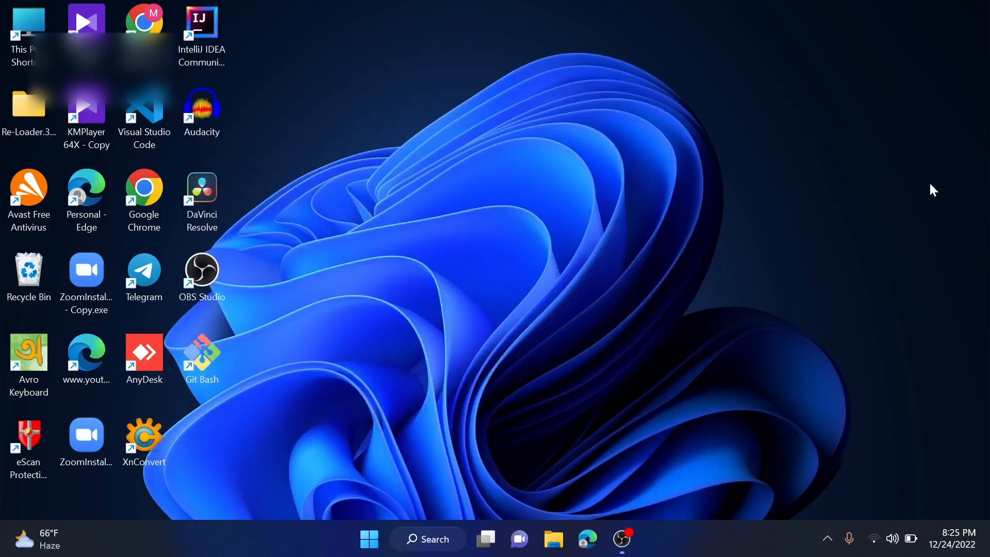
{"action": "key", "text": "super+s"}
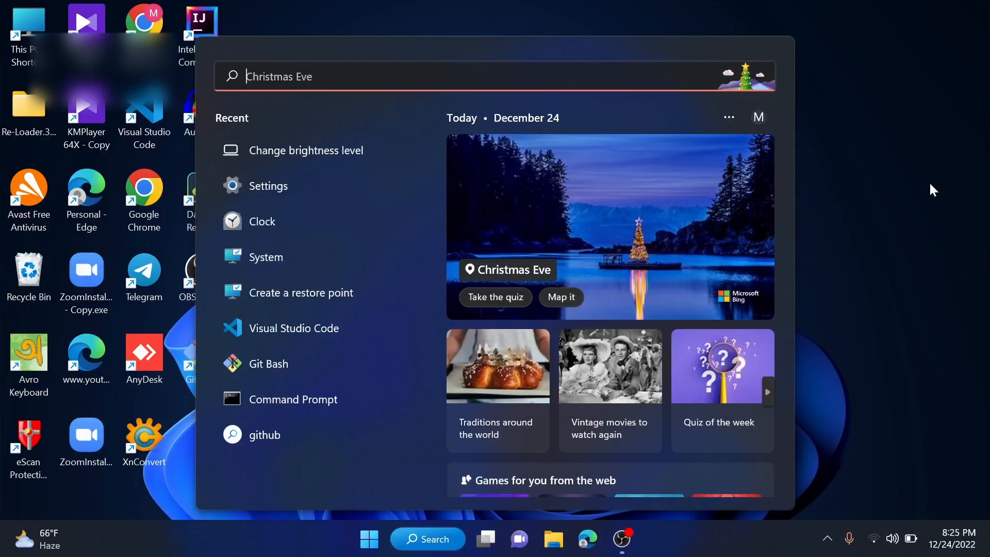
{"action": "left_click", "coordinate": [931, 184]}
View the desktop's context menu and the notifications with the calendar, dismissing each.
{"action": "right_click", "coordinate": [930, 185]}
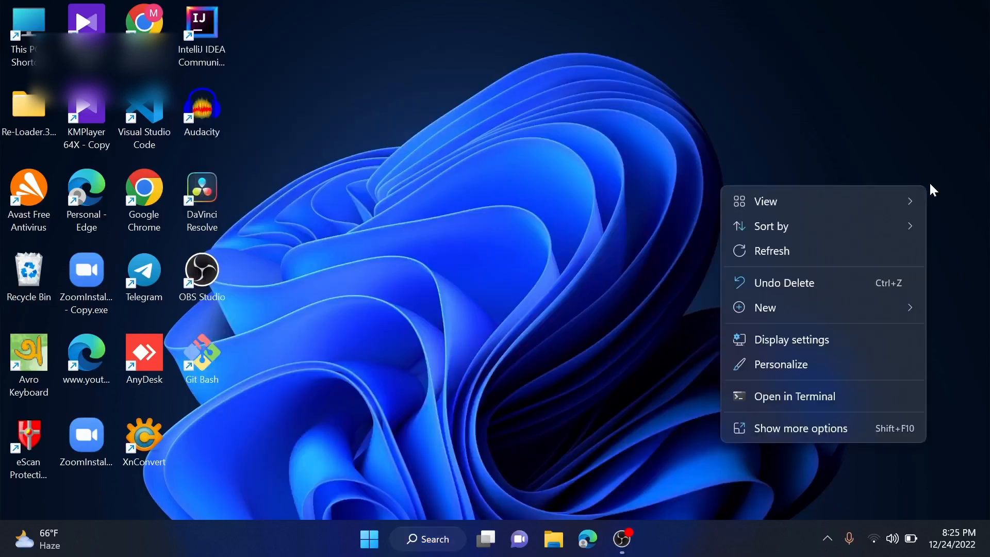
{"action": "left_click", "coordinate": [704, 135]}
{"action": "key", "text": "super+n"}
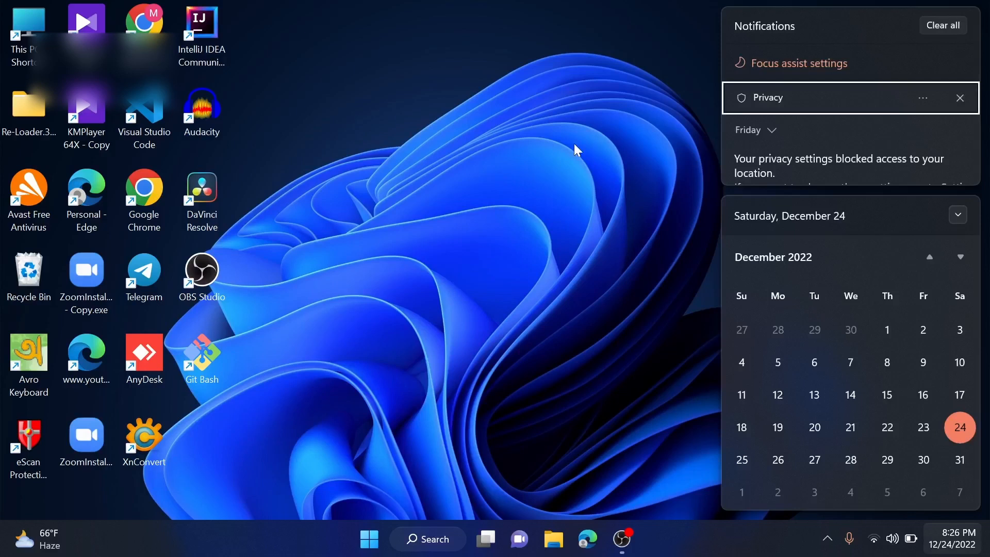
{"action": "key", "text": "super+n"}
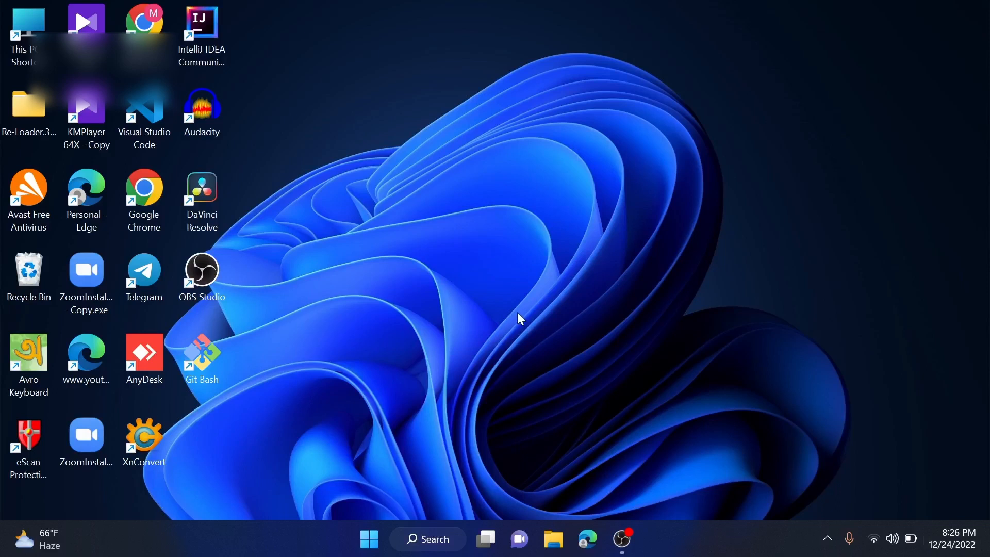
View the Touchpad gesture options under Bluetooth & devices in Settings and minimize the window.
{"action": "left_click", "coordinate": [426, 543]}
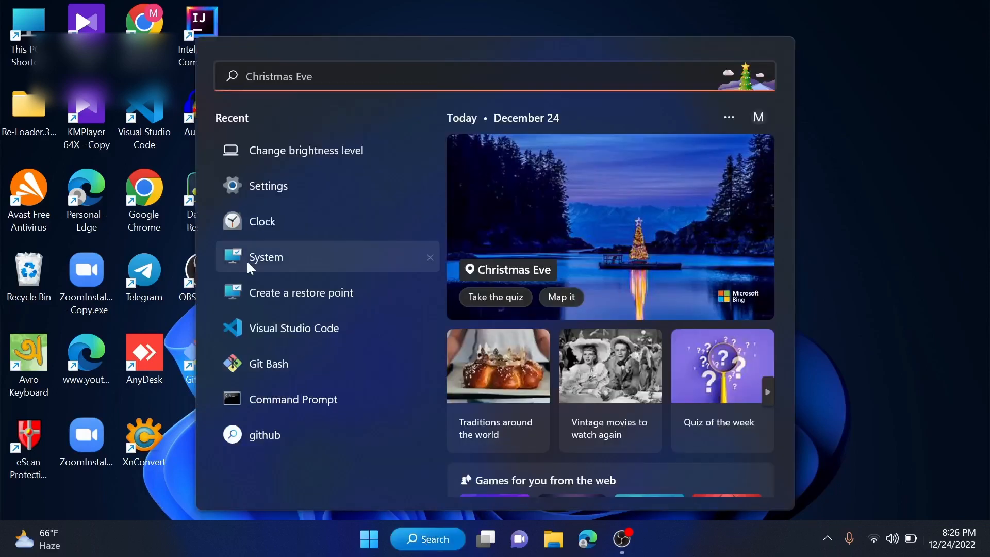
{"action": "left_click", "coordinate": [314, 187]}
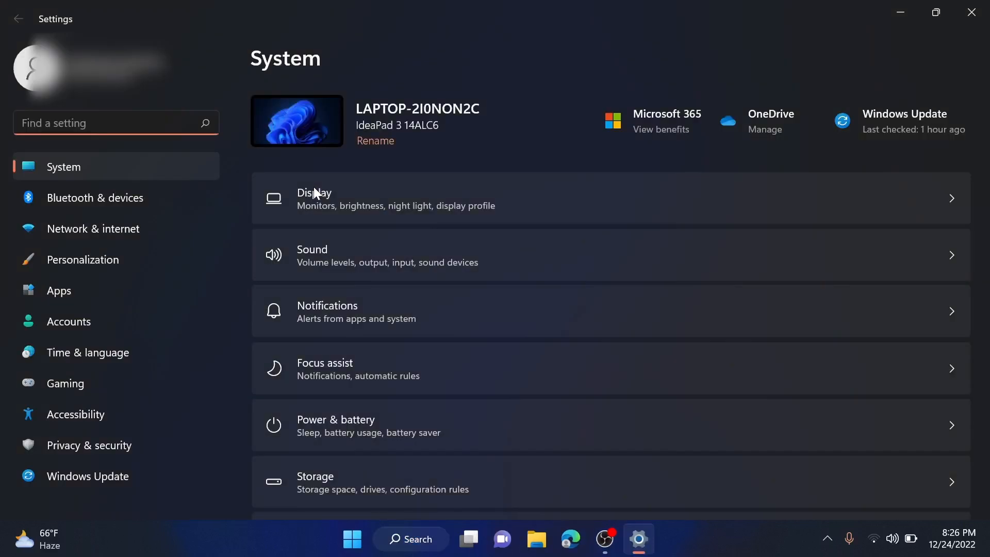
{"action": "left_click", "coordinate": [151, 198]}
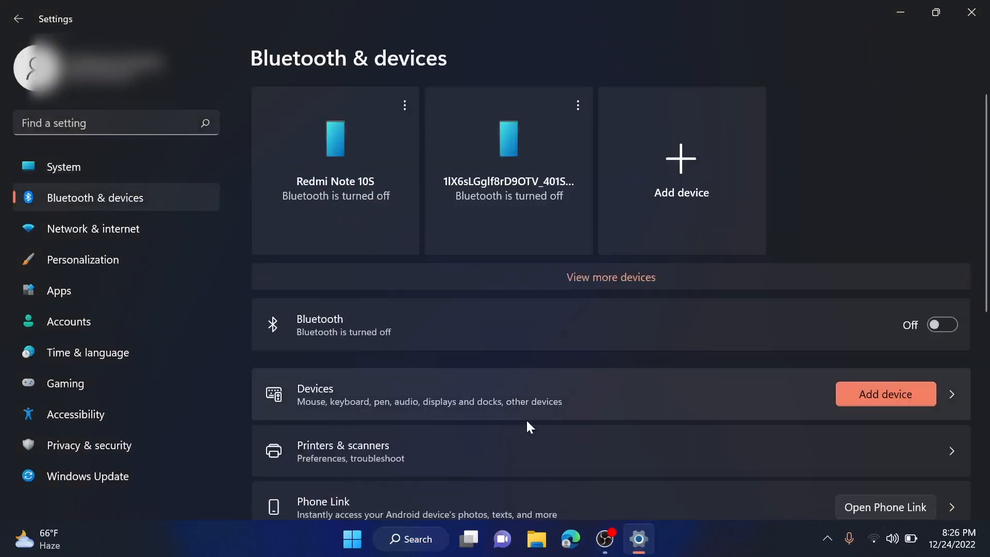
{"action": "scroll", "coordinate": [535, 426], "scroll_direction": "down", "scroll_amount": 3}
{"action": "scroll", "coordinate": [535, 426], "scroll_direction": "down", "scroll_amount": 3}
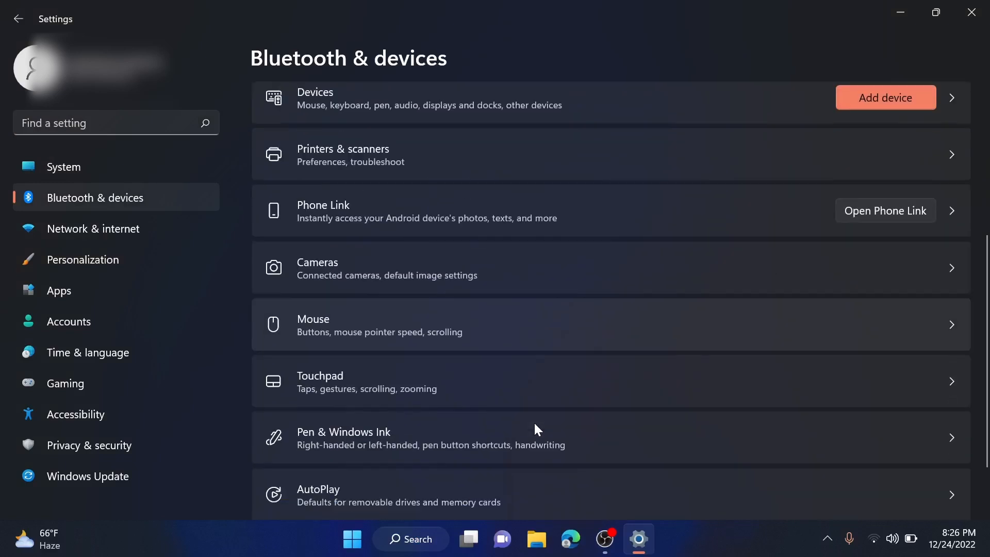
{"action": "left_click", "coordinate": [552, 345]}
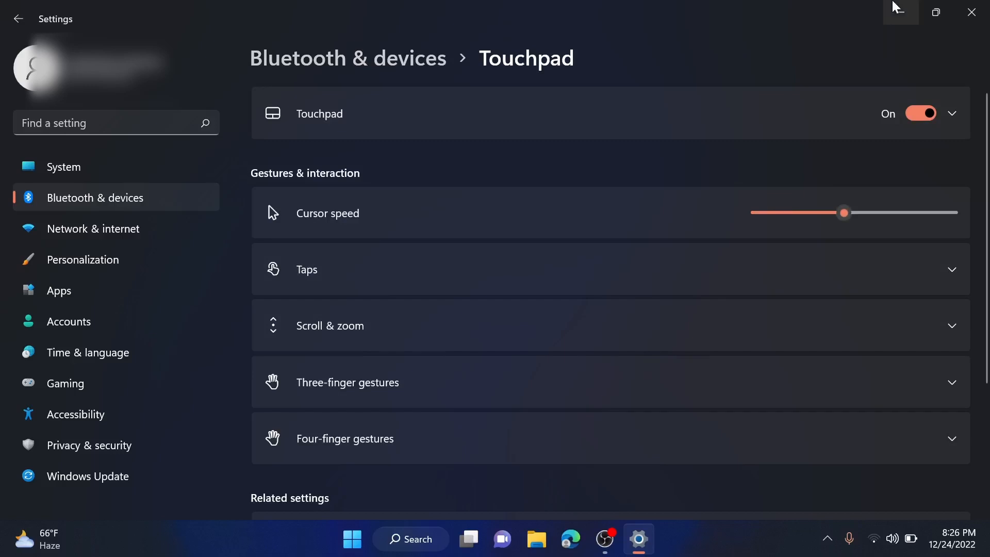
{"action": "left_click", "coordinate": [900, 11]}
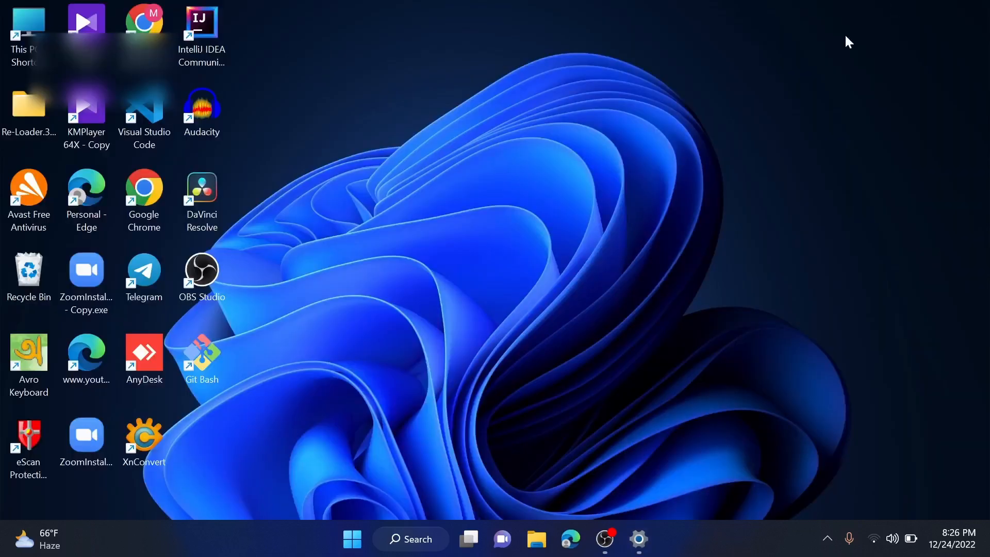
Show the Windows search pane and the notifications with the calendar once more, dismissing each.
{"action": "key", "text": "super+s"}
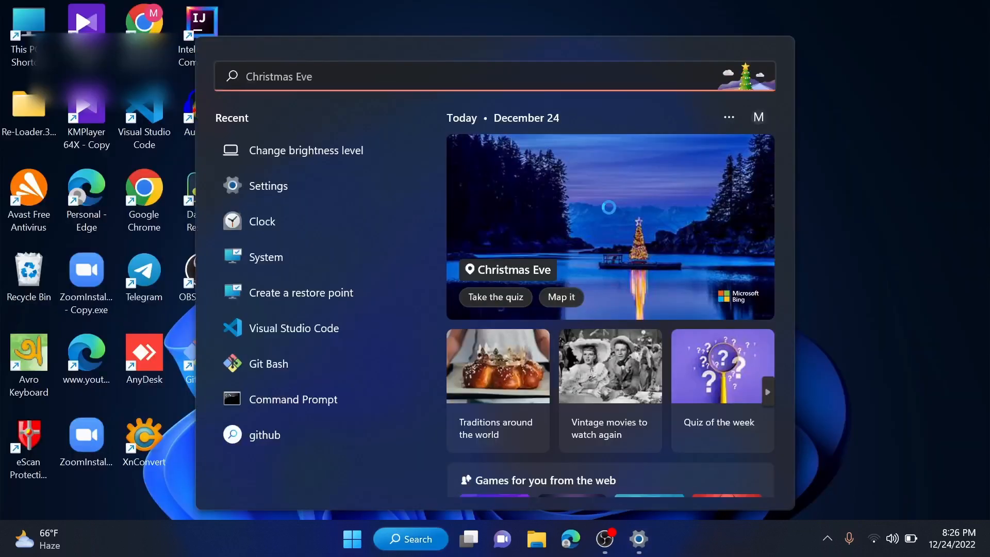
{"action": "left_click", "coordinate": [910, 189]}
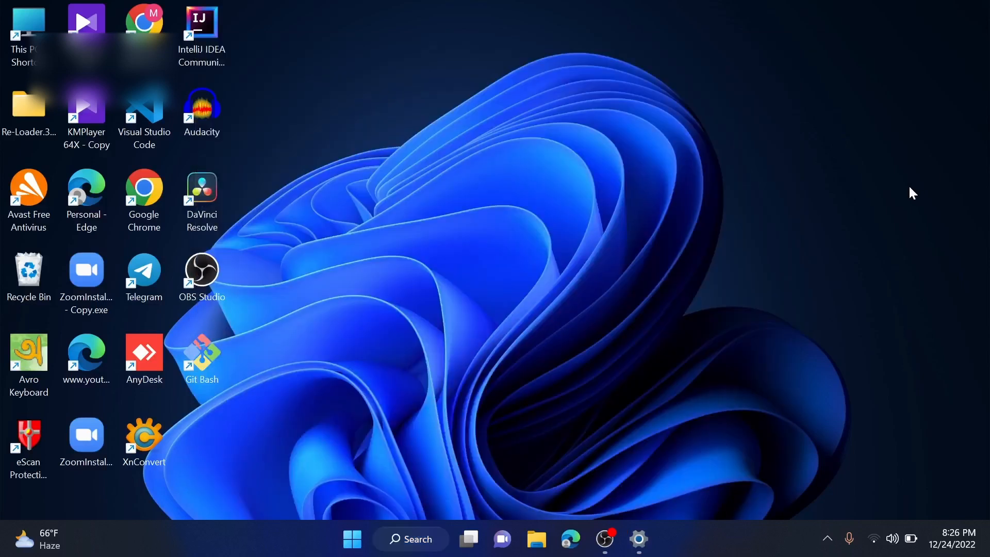
{"action": "key", "text": "super+n"}
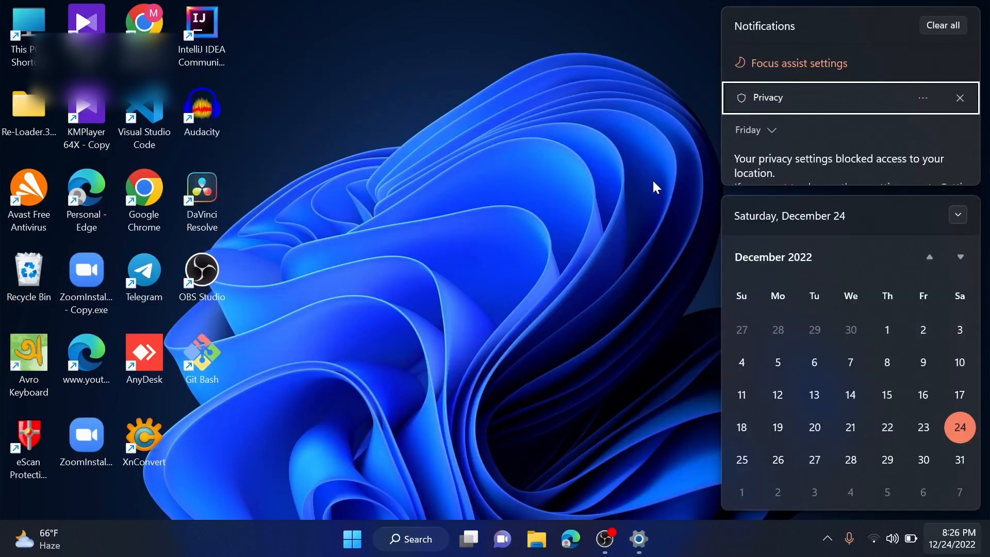
{"action": "left_click", "coordinate": [595, 174]}
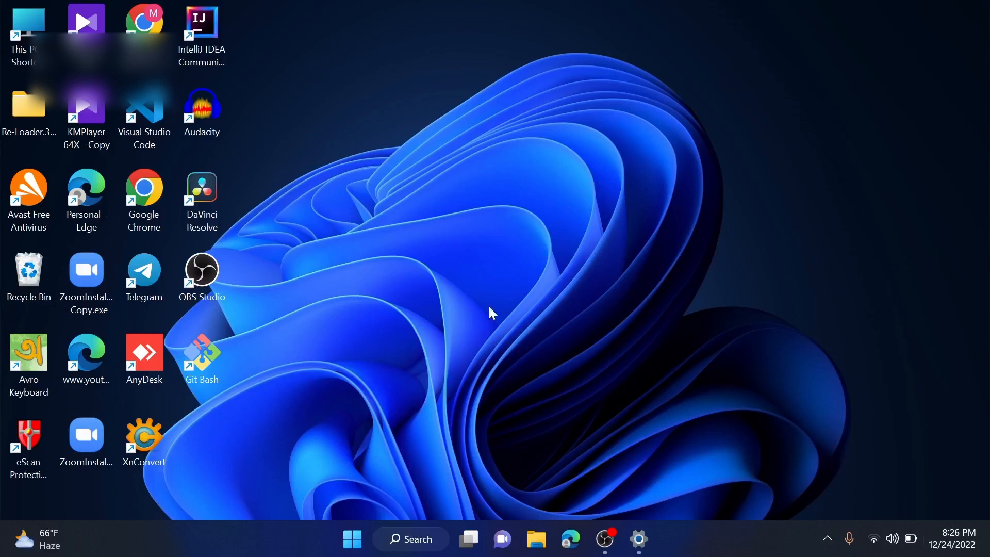
Open the Clock app, cancel its sign-in window and maximize Clock.
{"action": "left_click", "coordinate": [410, 539]}
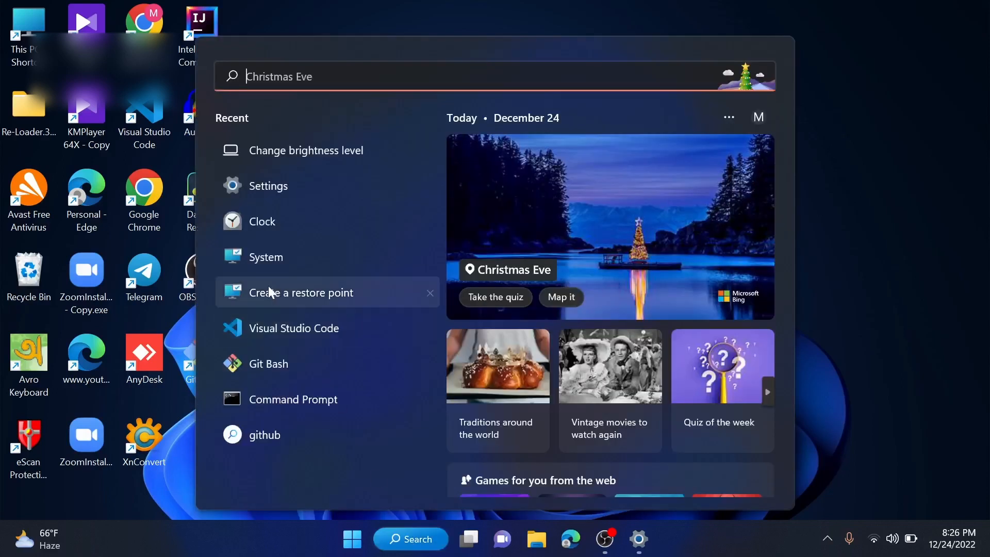
{"action": "left_click", "coordinate": [316, 212]}
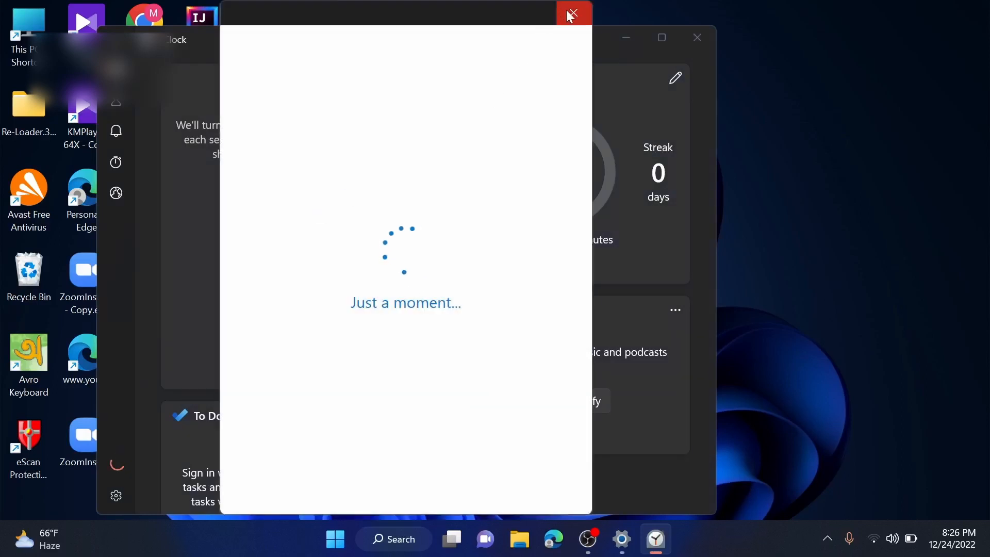
{"action": "left_click", "coordinate": [572, 12]}
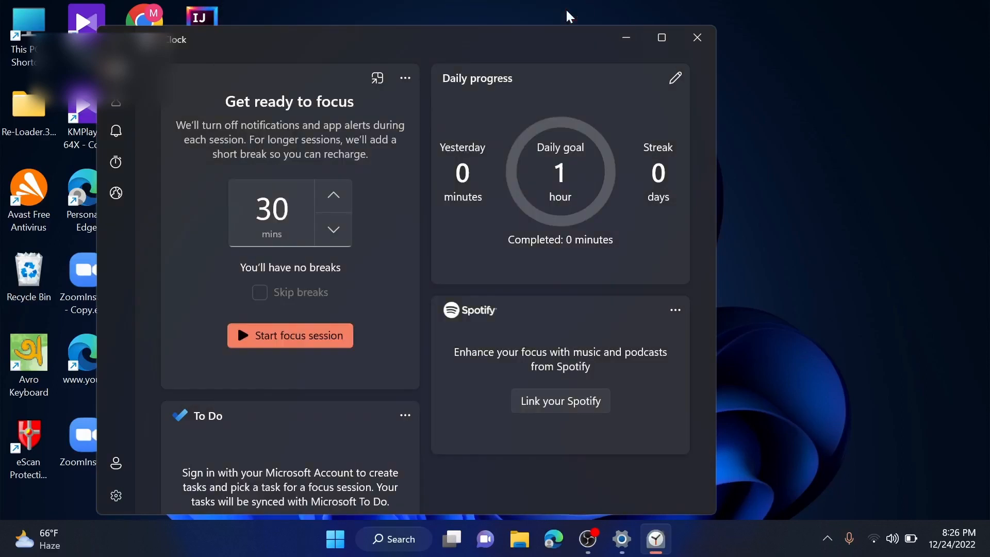
{"action": "left_click", "coordinate": [660, 39]}
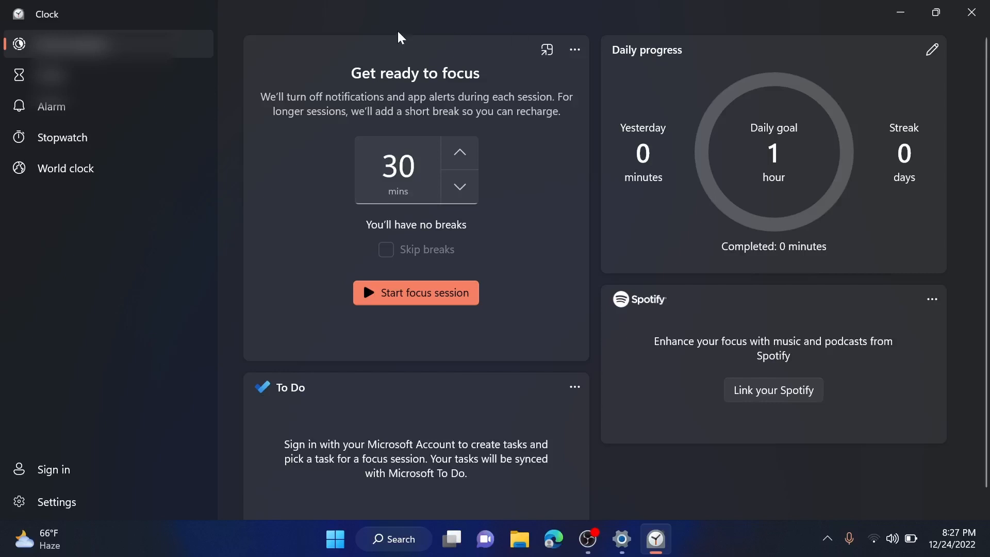
Set the focus session length to 45 minutes.
{"action": "left_click", "coordinate": [446, 191]}
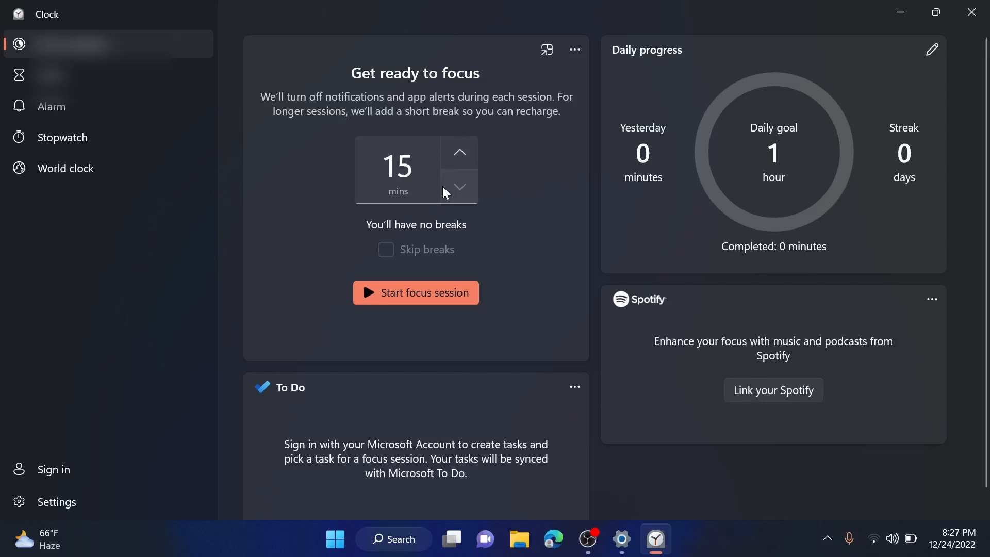
{"action": "left_click", "coordinate": [473, 165]}
{"action": "left_click", "coordinate": [476, 167]}
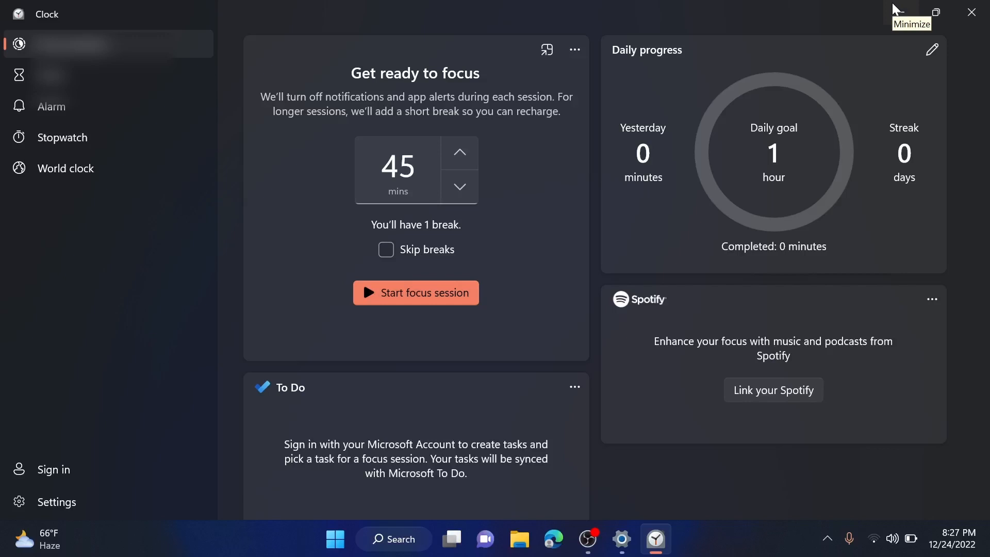
View the snap layouts offered for the Clock window and close the app.
{"action": "mouse_move", "coordinate": [935, 8]}
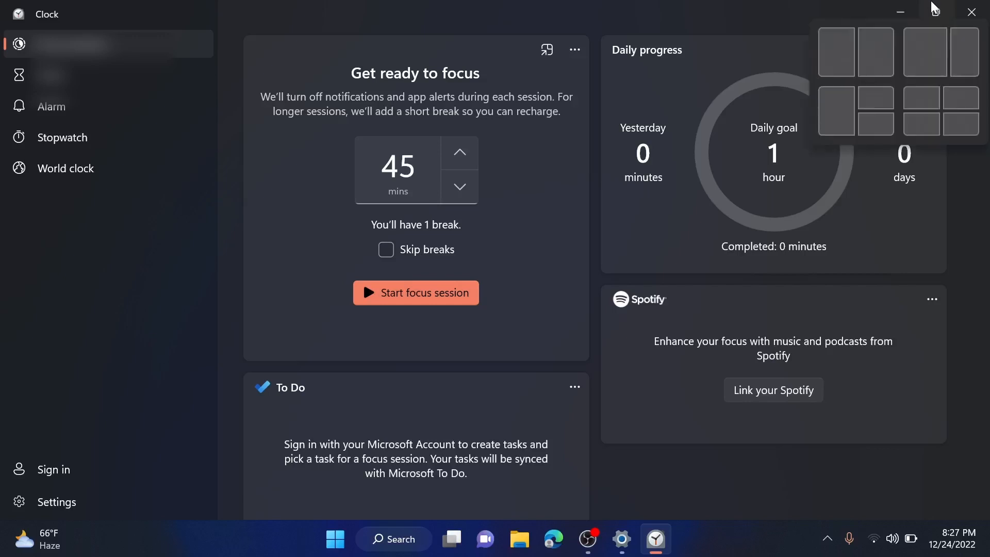
{"action": "left_click", "coordinate": [972, 12]}
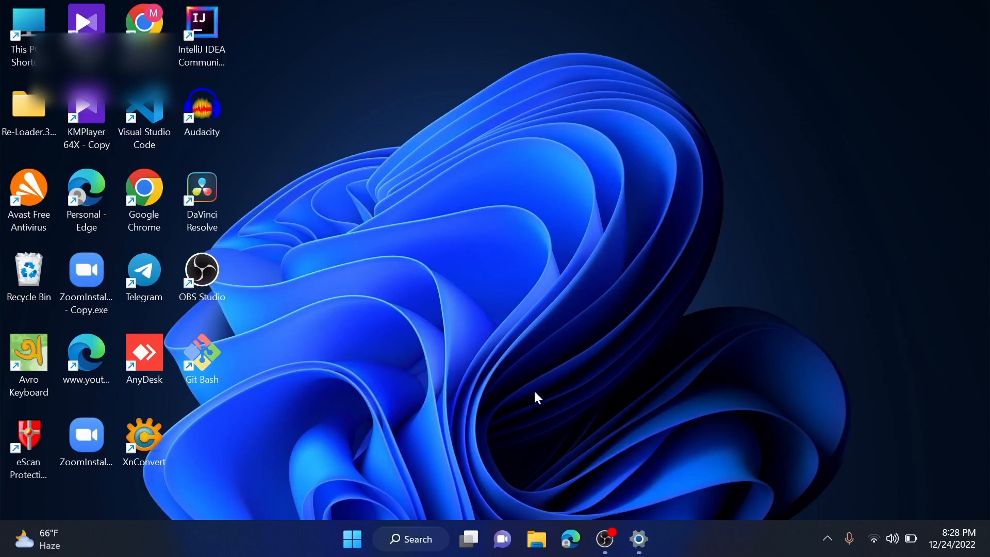
Switch back to Settings and open the Sound page of the System settings to view the output devices.
{"action": "left_click", "coordinate": [428, 536]}
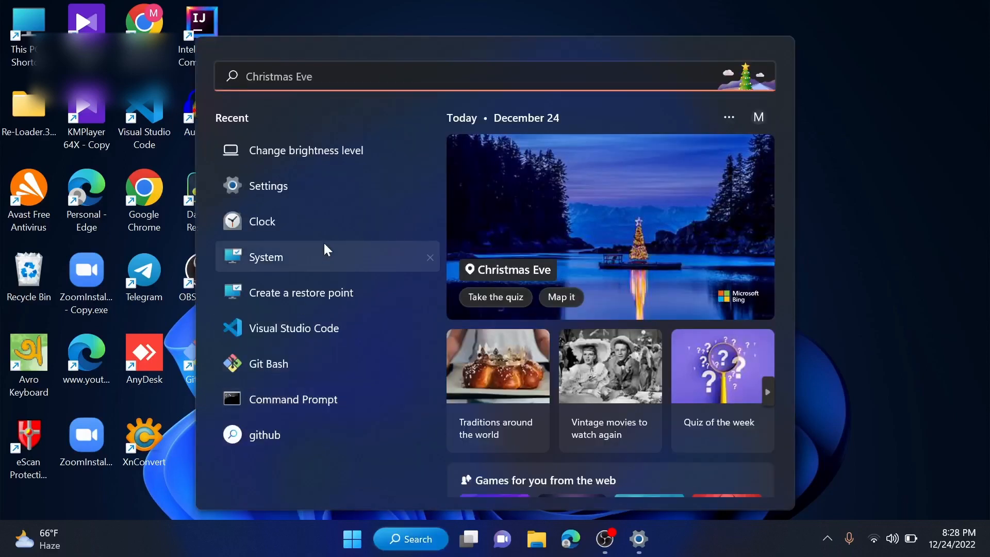
{"action": "left_click", "coordinate": [323, 193]}
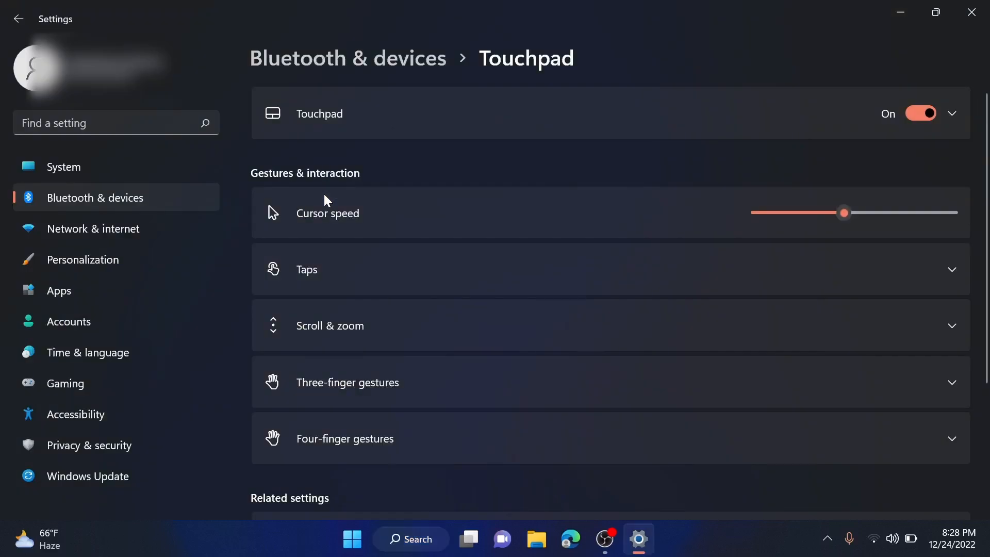
{"action": "left_click", "coordinate": [152, 172]}
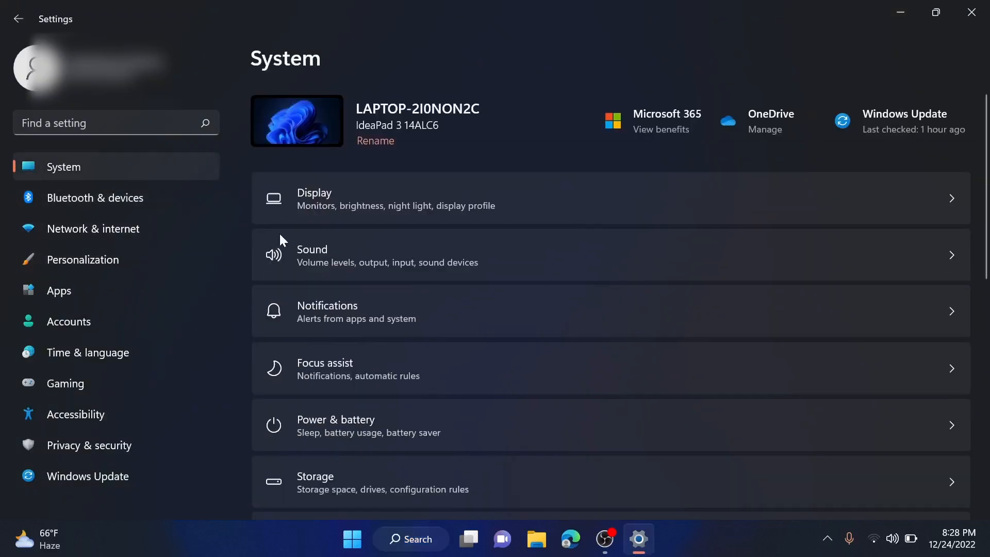
{"action": "left_click", "coordinate": [369, 241]}
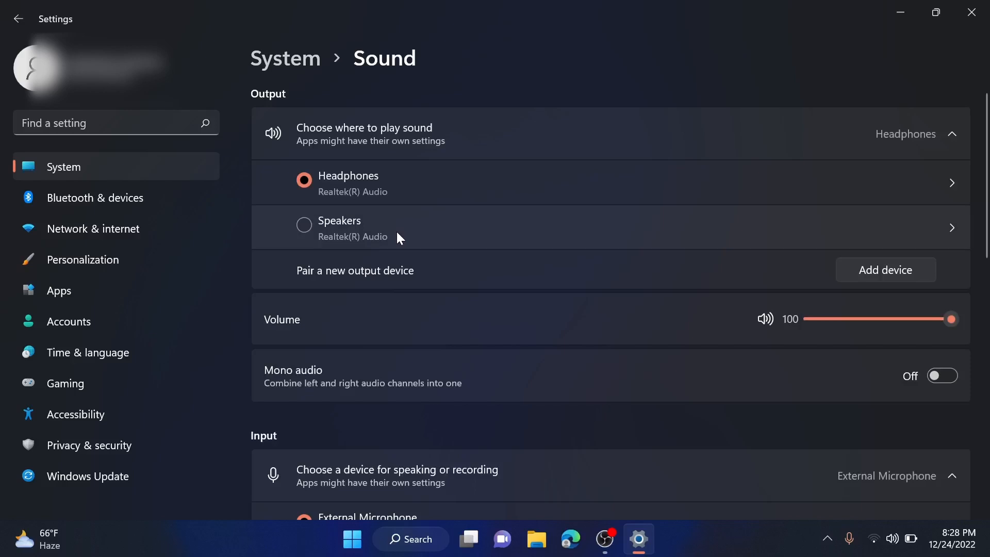
Open the Headphones output properties, review the output settings and choose Windows Sonic for Headphones as the spatial sound type.
{"action": "left_click", "coordinate": [442, 203]}
{"action": "scroll", "coordinate": [480, 270], "scroll_direction": "down", "scroll_amount": 3}
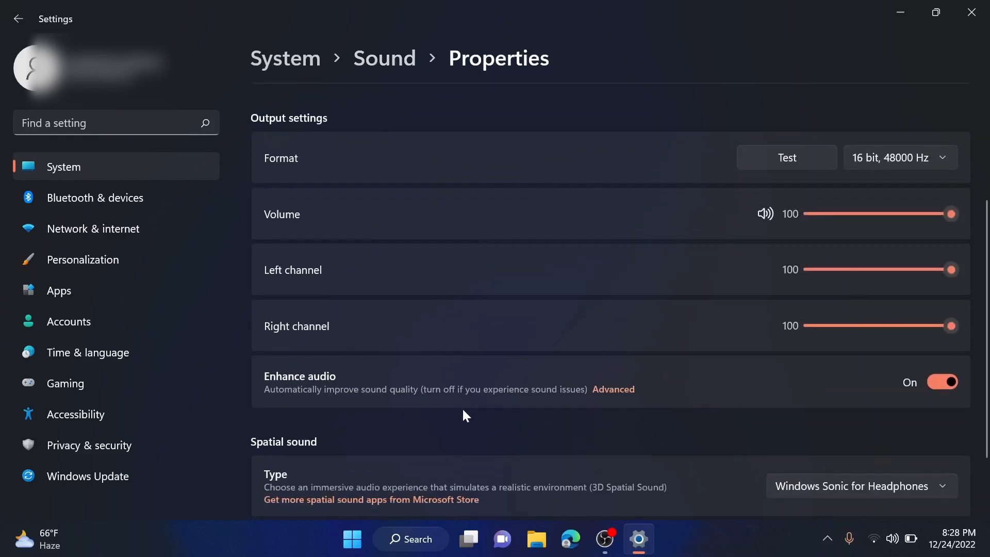
{"action": "scroll", "coordinate": [463, 411], "scroll_direction": "up", "scroll_amount": 2}
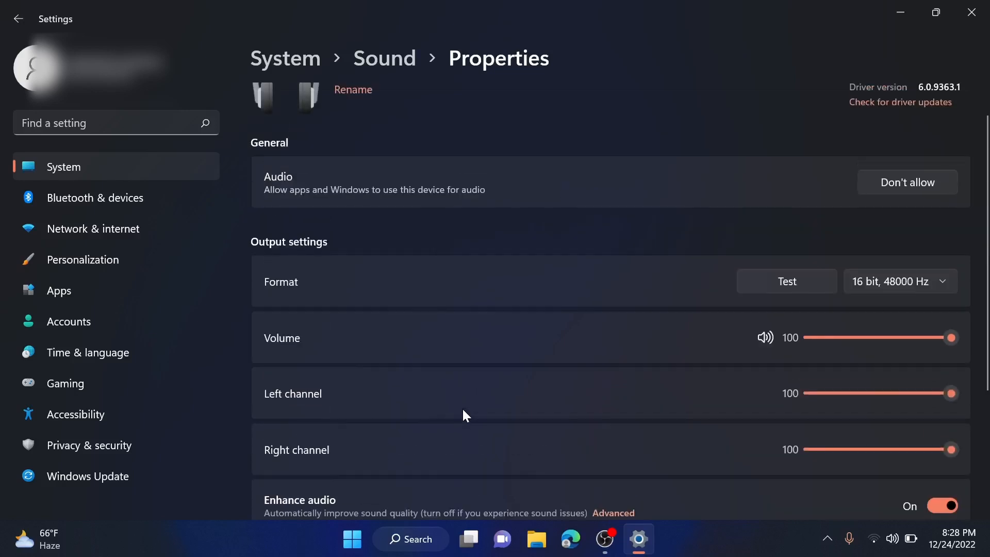
{"action": "scroll", "coordinate": [463, 411], "scroll_direction": "down", "scroll_amount": 3}
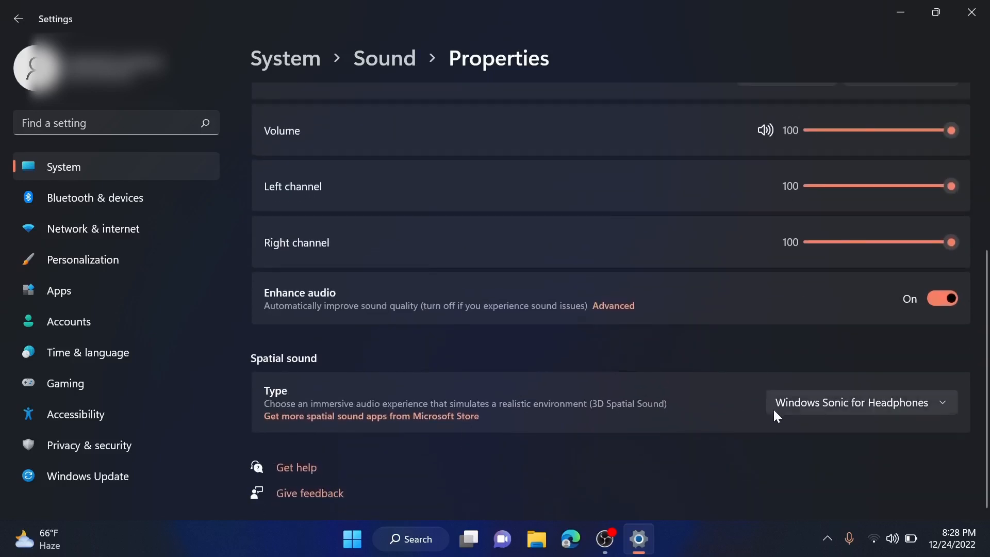
{"action": "left_click", "coordinate": [797, 411]}
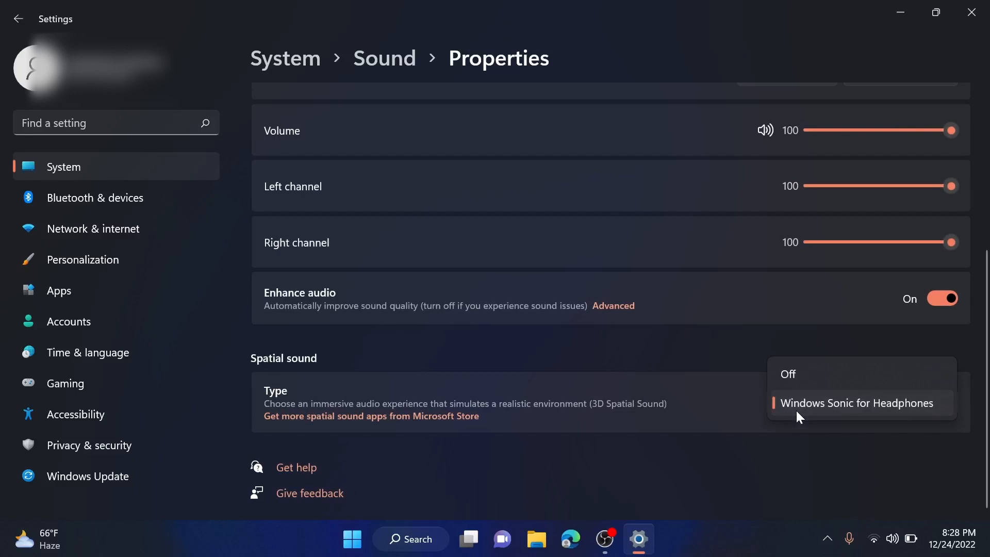
{"action": "left_click", "coordinate": [796, 409]}
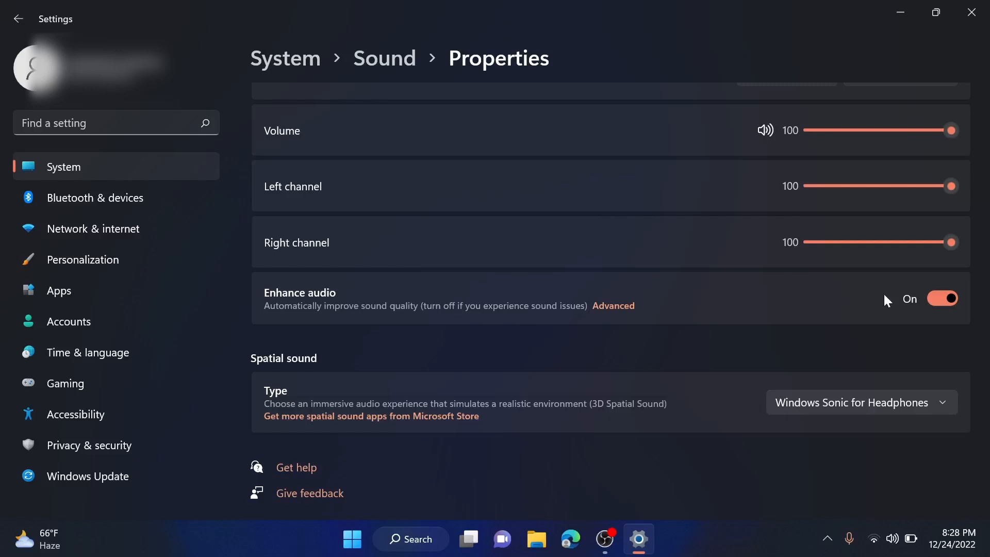
Minimize Settings to show the desktop, and open and dismiss the widgets board and the Chat flyout.
{"action": "left_click", "coordinate": [903, 11]}
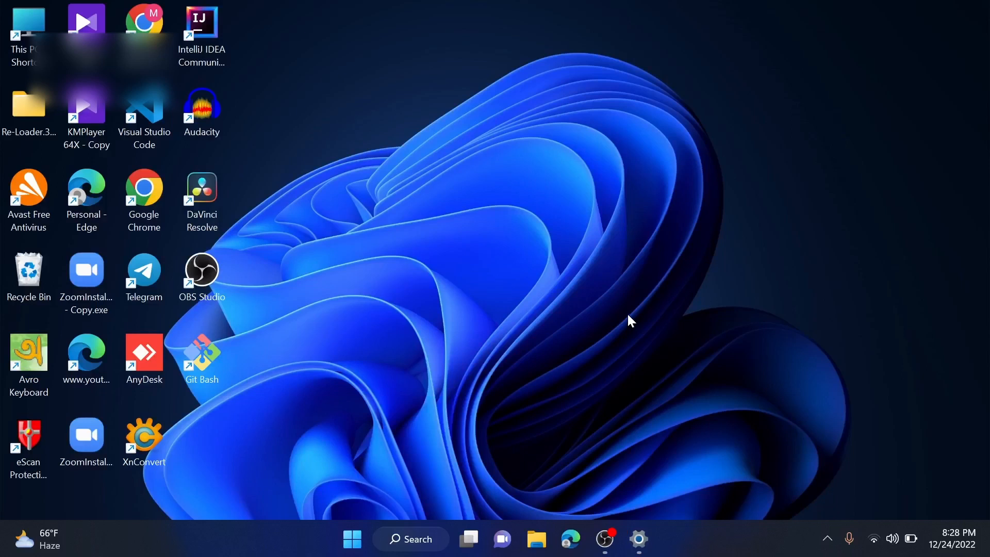
{"action": "key", "text": "super+w"}
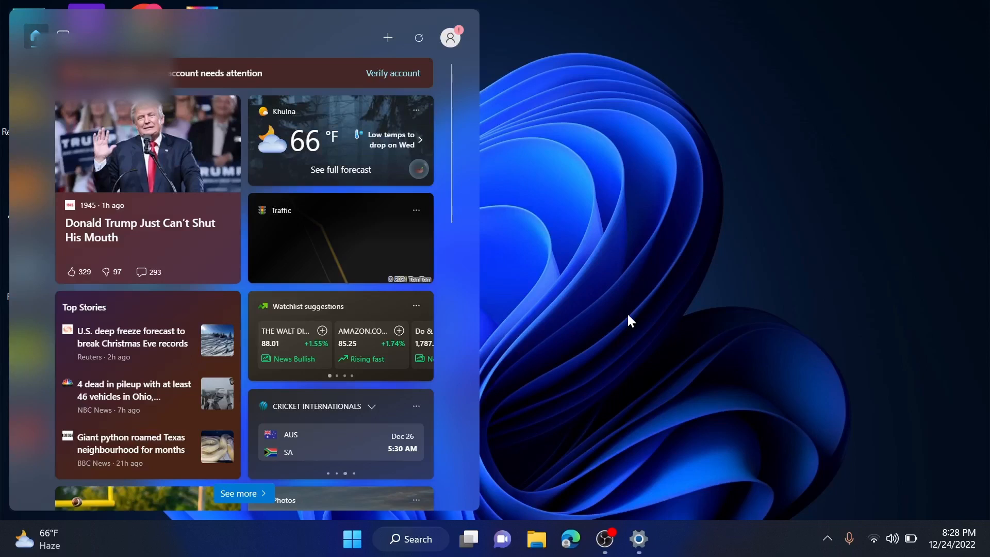
{"action": "key", "text": "super+w"}
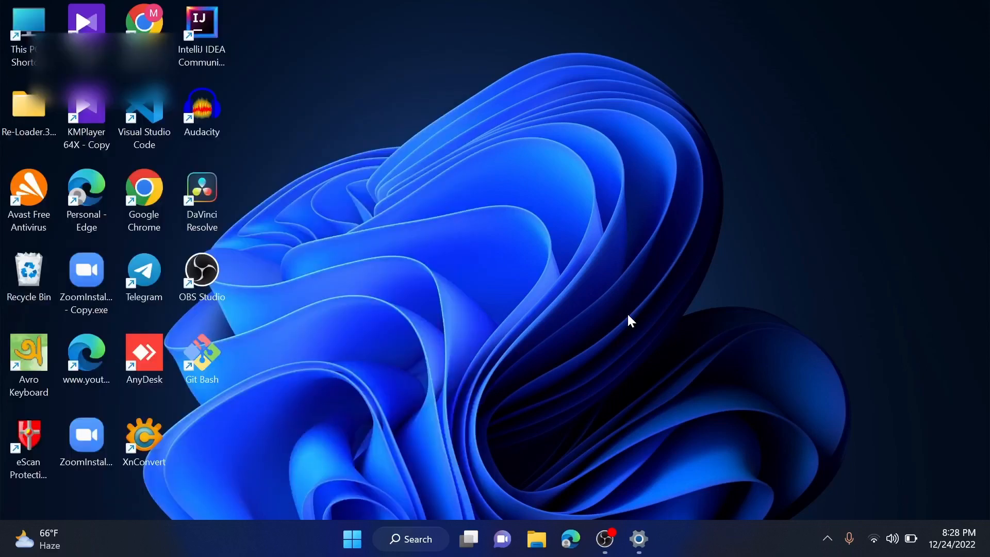
{"action": "key", "text": "super+c"}
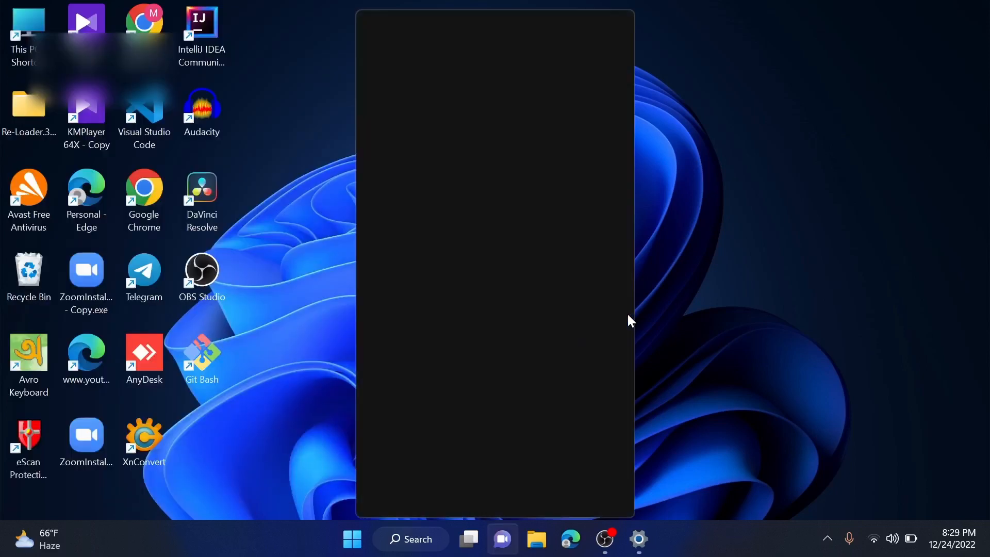
{"action": "left_click", "coordinate": [739, 137]}
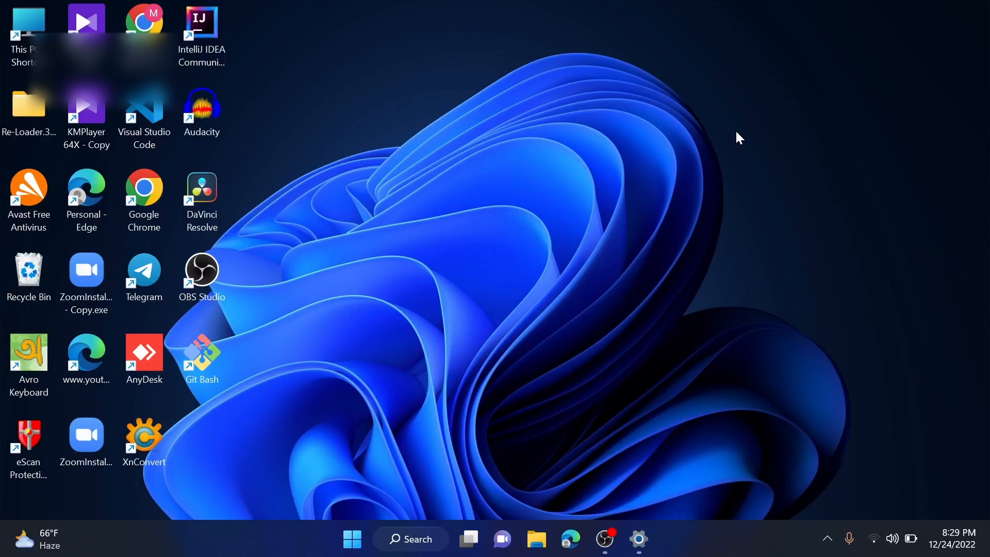
Restore the minimized Settings window and close it.
{"action": "left_click", "coordinate": [638, 539]}
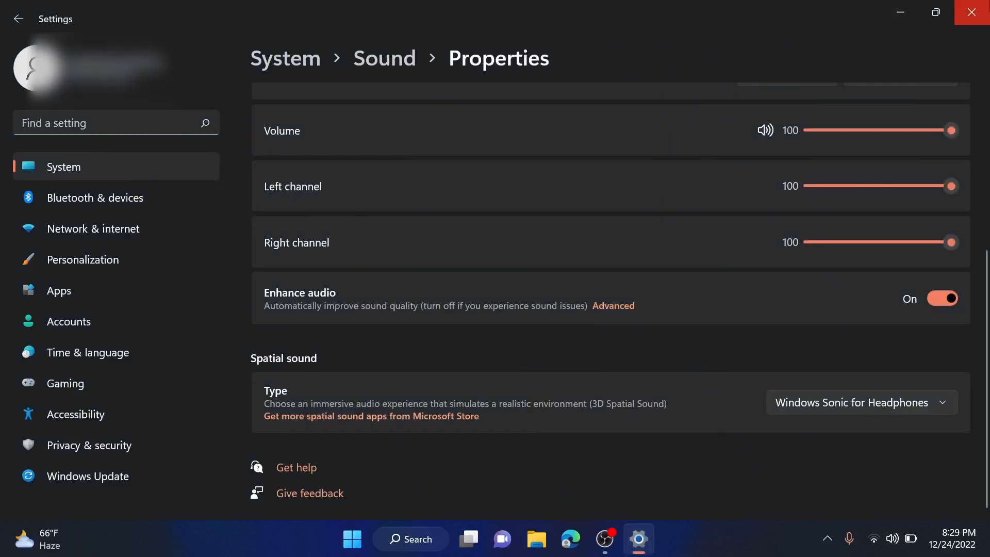
{"action": "left_click", "coordinate": [972, 12]}
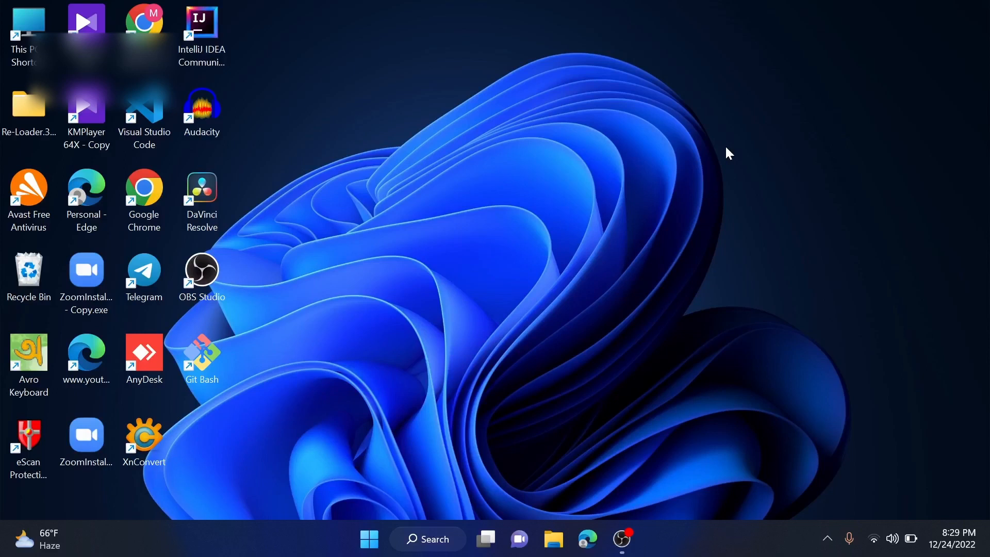
View the notification center with its calendar and the quick settings flyout, dismissing each one.
{"action": "key", "text": "super+n"}
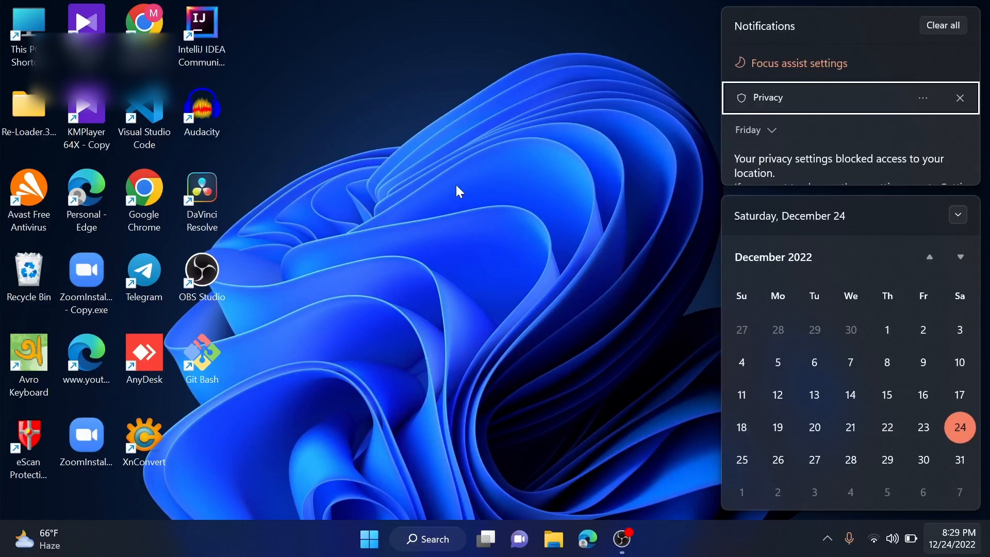
{"action": "key", "text": "Escape"}
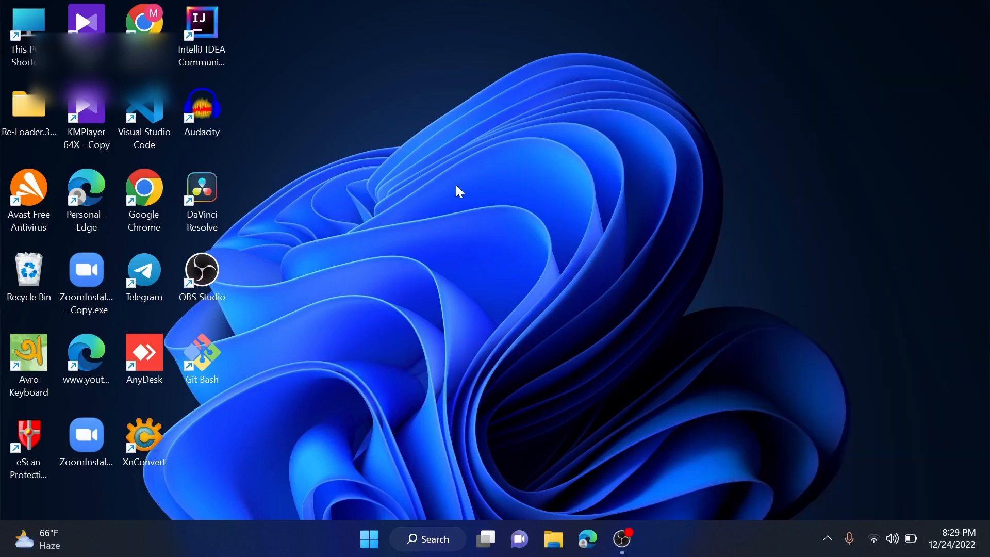
{"action": "key", "text": "super+a"}
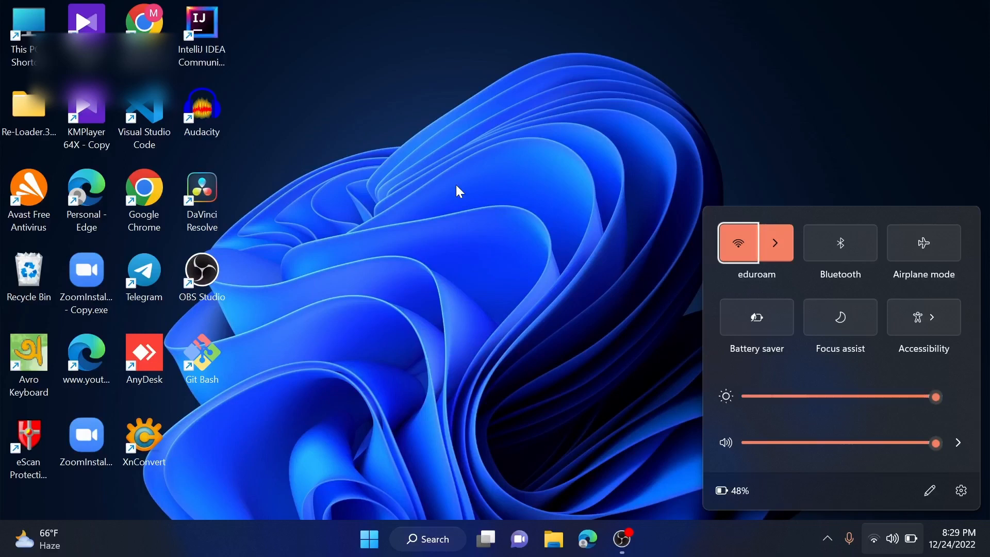
{"action": "key", "text": "super+a"}
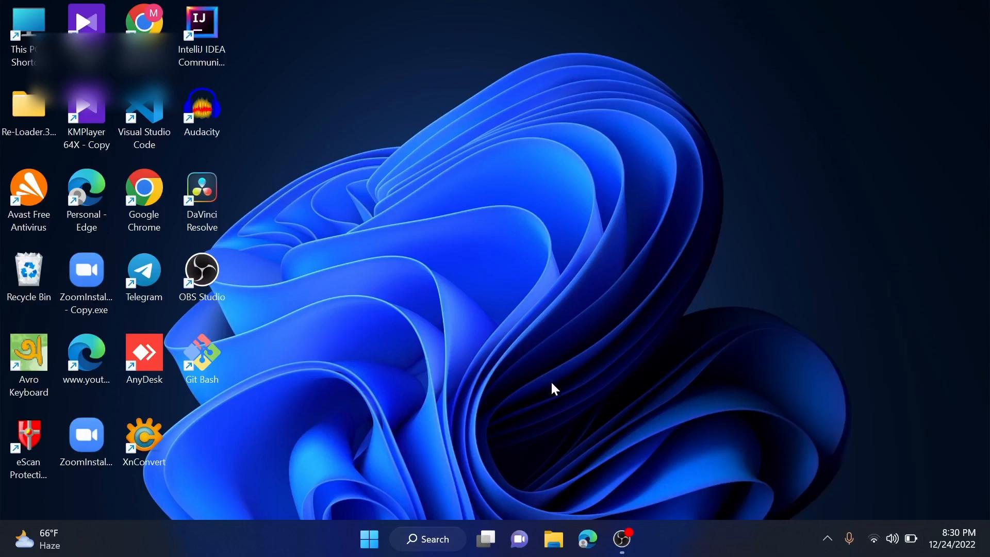
Switch to the OBS Studio window.
{"action": "left_click", "coordinate": [623, 539]}
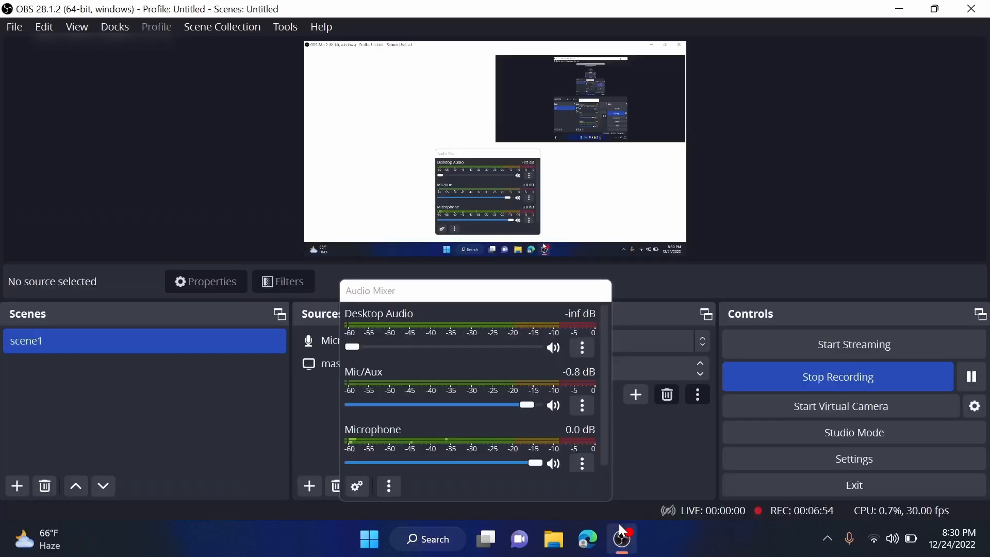